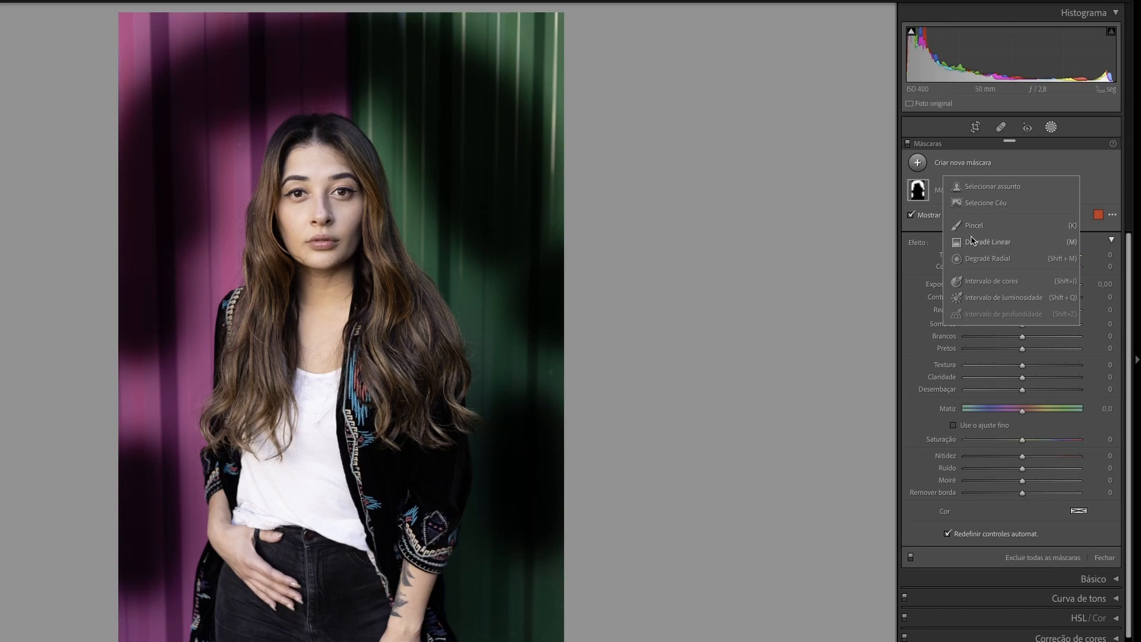
Step: Add a brush mask with exposure 2.84 and paint over the woman's hair, torso and the wall beside her
click(973, 226)
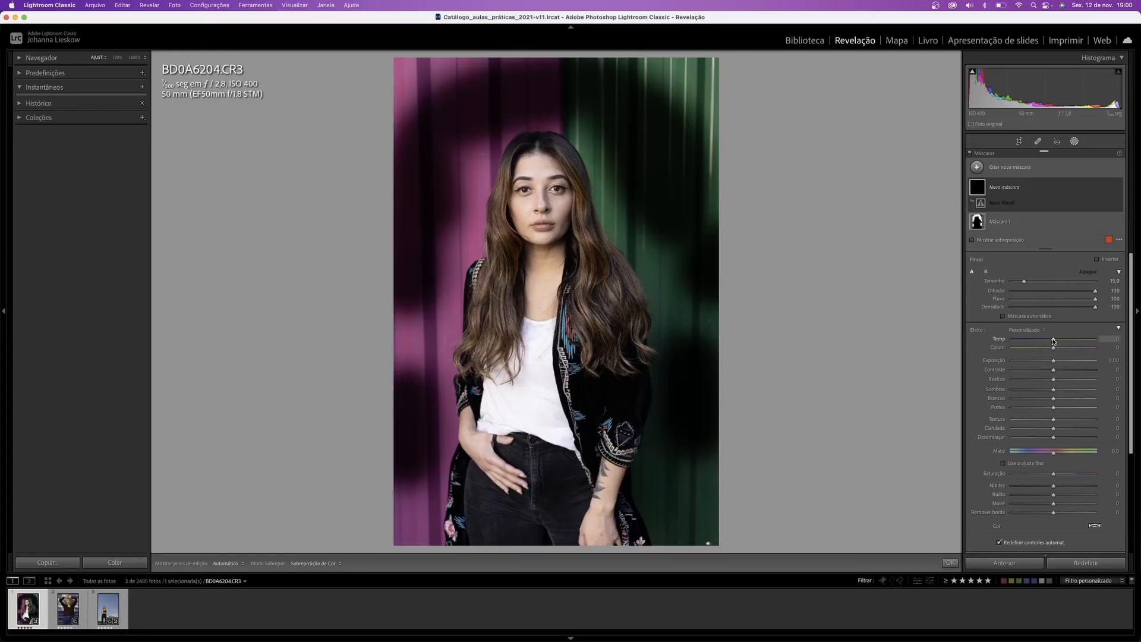
key(o)
drag(1052, 361, 1083, 360)
mouse_move(555, 323)
mouse_down()
mouse_move(621, 291)
mouse_move(449, 339)
mouse_move(567, 321)
mouse_up()
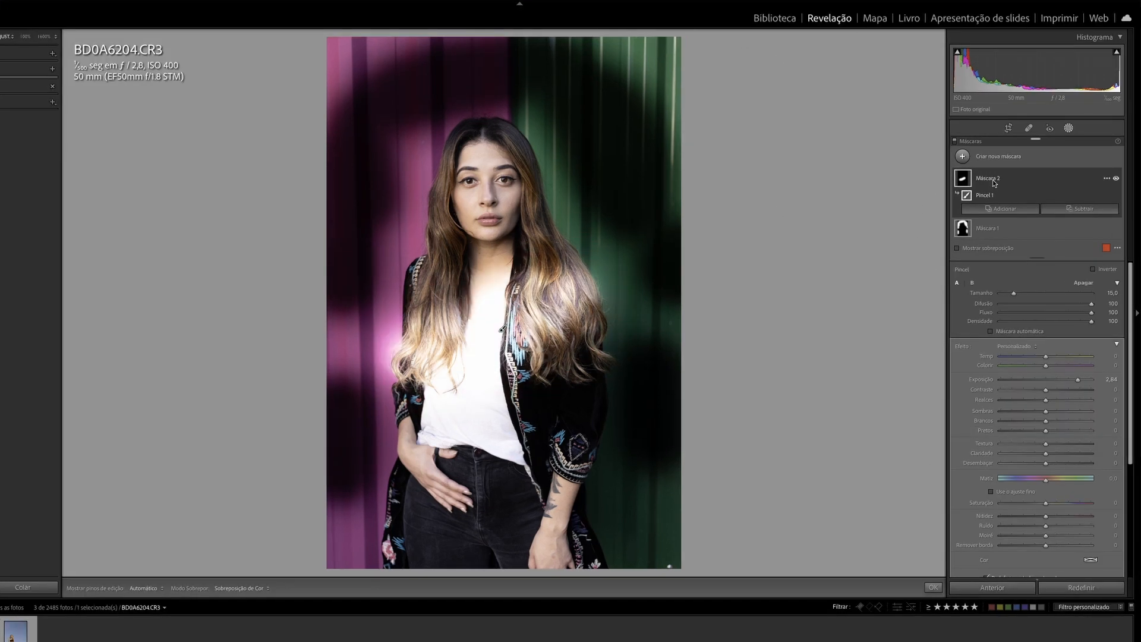
mouse_move(517, 291)
mouse_down()
mouse_move(595, 235)
mouse_move(469, 326)
mouse_move(404, 294)
mouse_move(603, 315)
mouse_move(467, 463)
mouse_move(448, 440)
mouse_move(464, 362)
mouse_move(488, 456)
mouse_move(518, 411)
mouse_move(529, 450)
mouse_move(536, 419)
mouse_up()
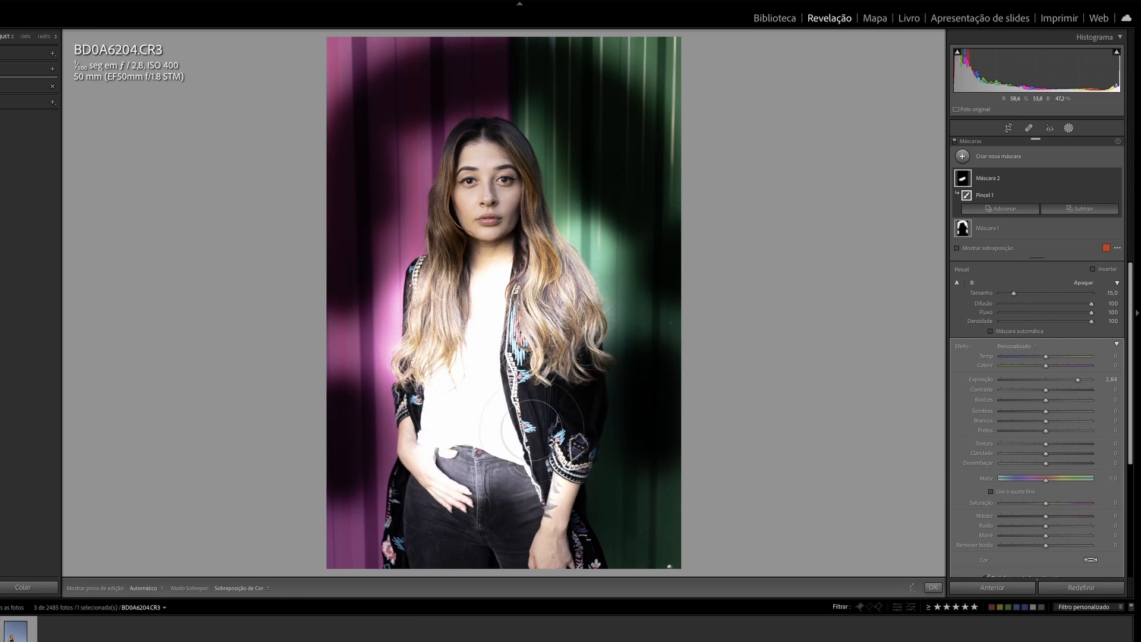
mouse_move(962, 182)
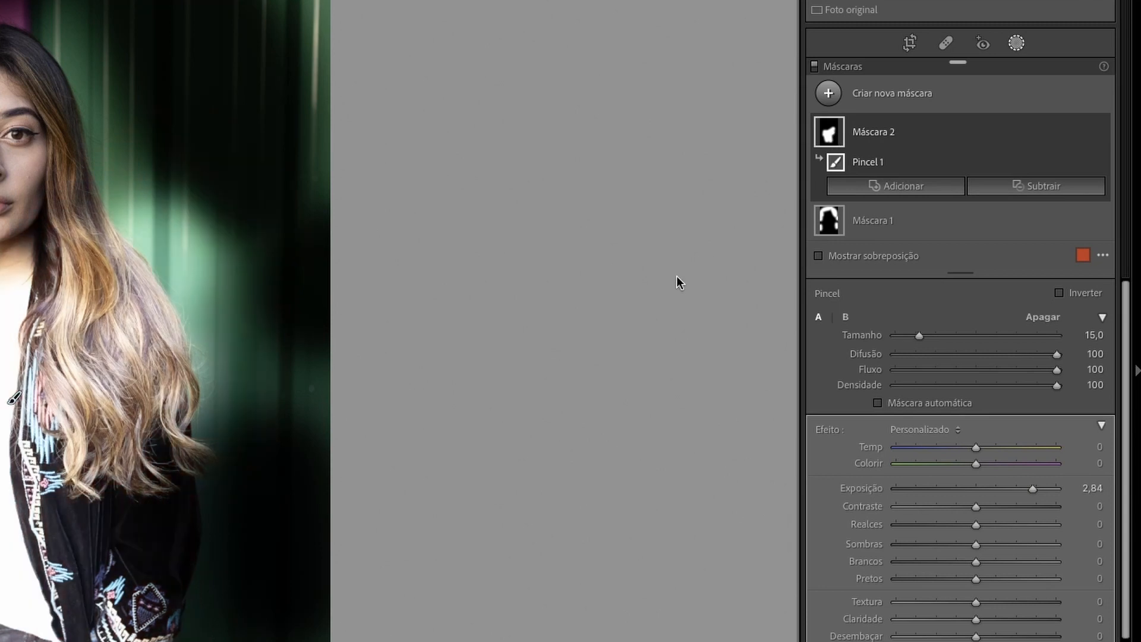
mouse_move(825, 233)
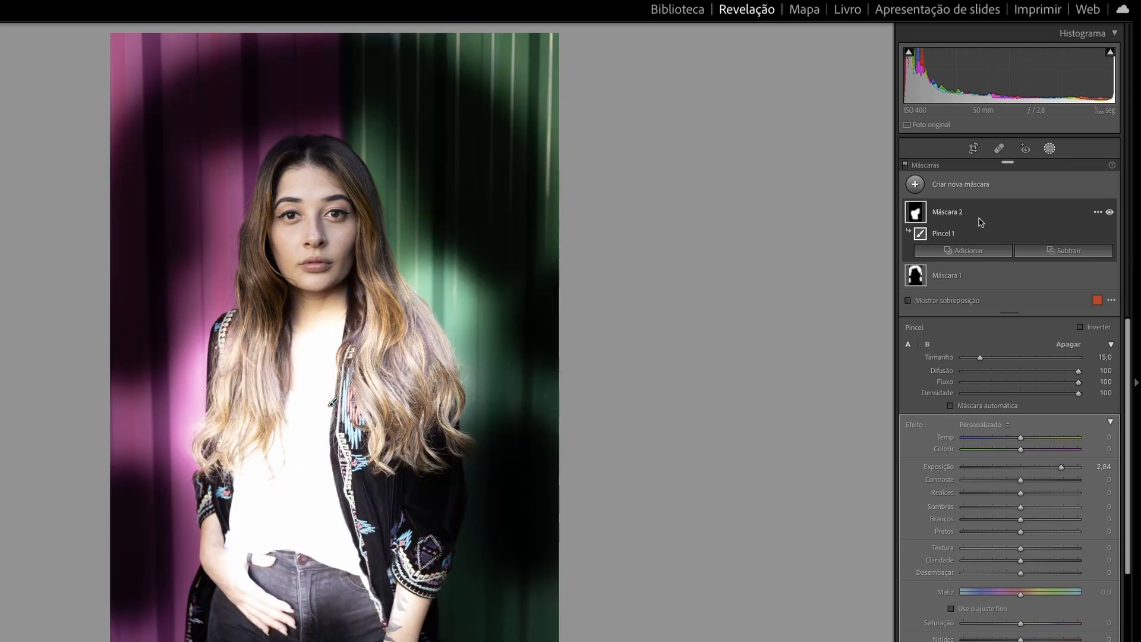
Step: Rename the newly painted brush mask as "pincel teste 01"
double_click(953, 214)
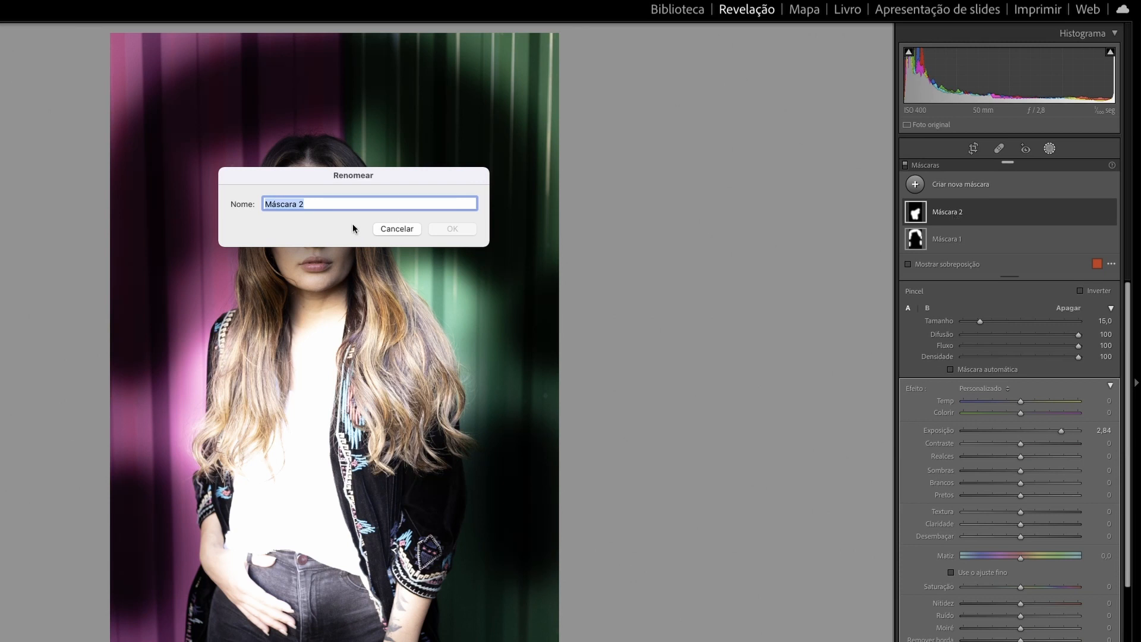
text(pintes)
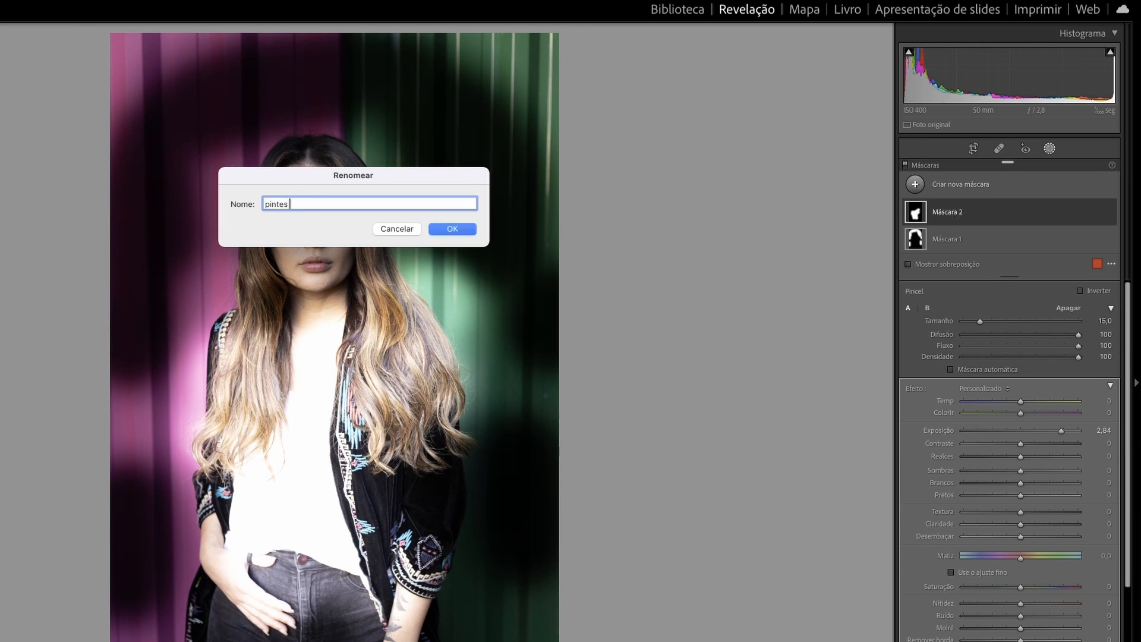
key(BackSpace)
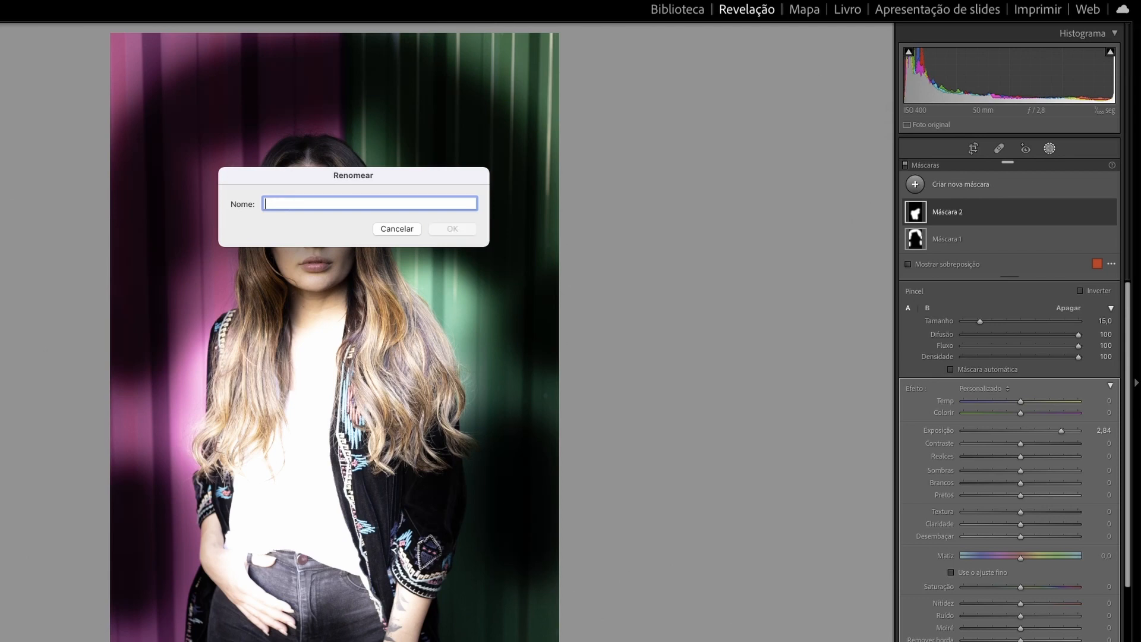
text(pi)
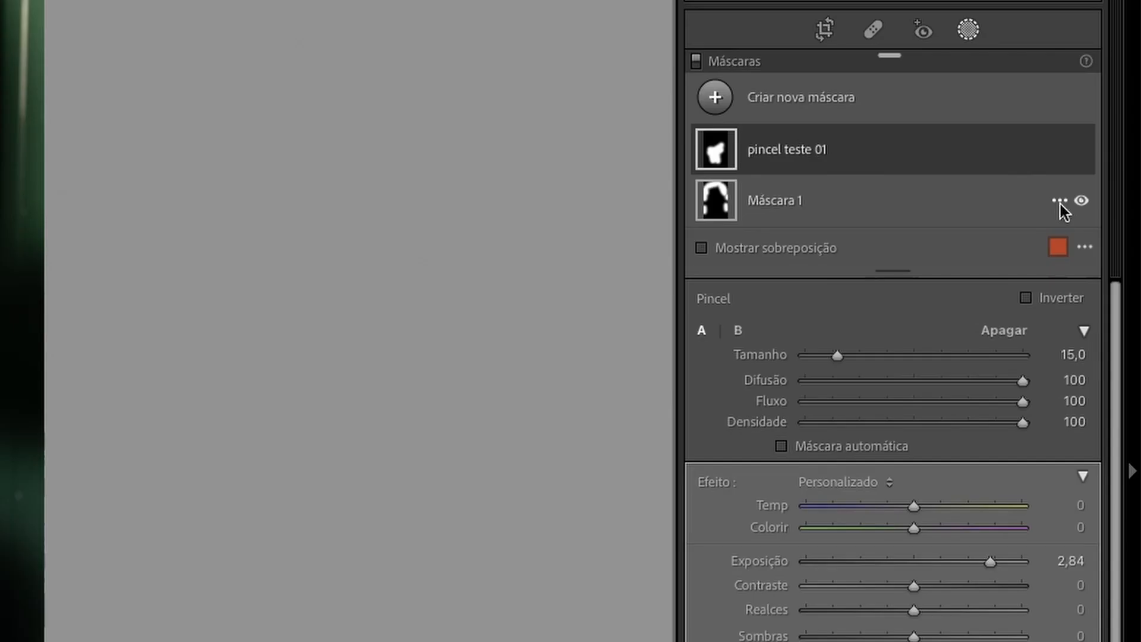
Step: Rename the older background mask Máscara 1 as "pincel teste 02"
click(1109, 208)
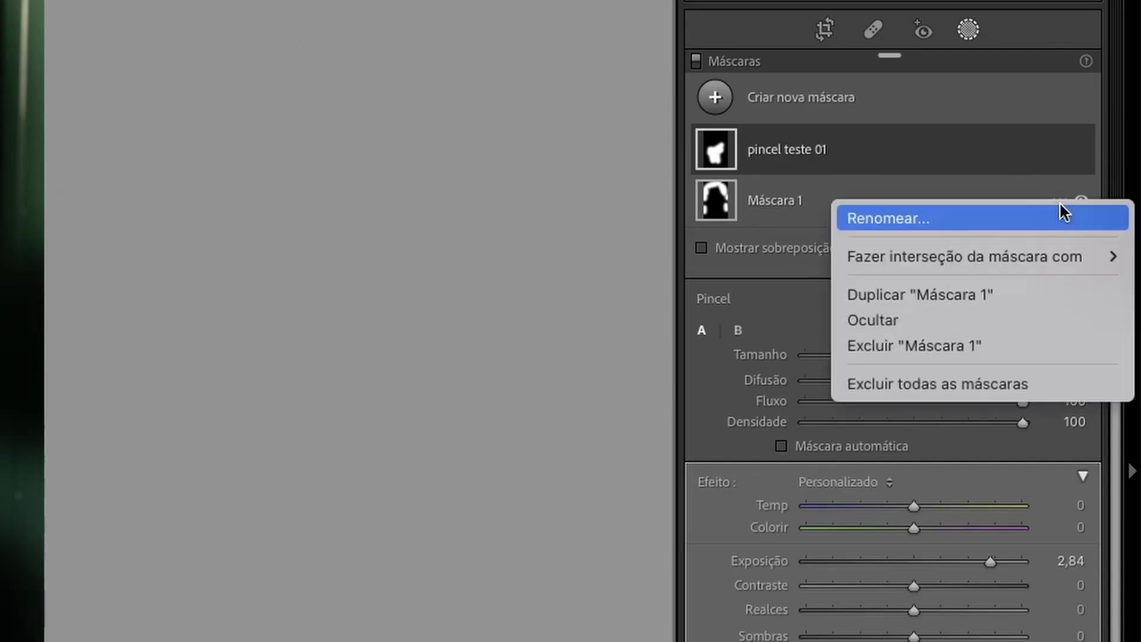
click(975, 219)
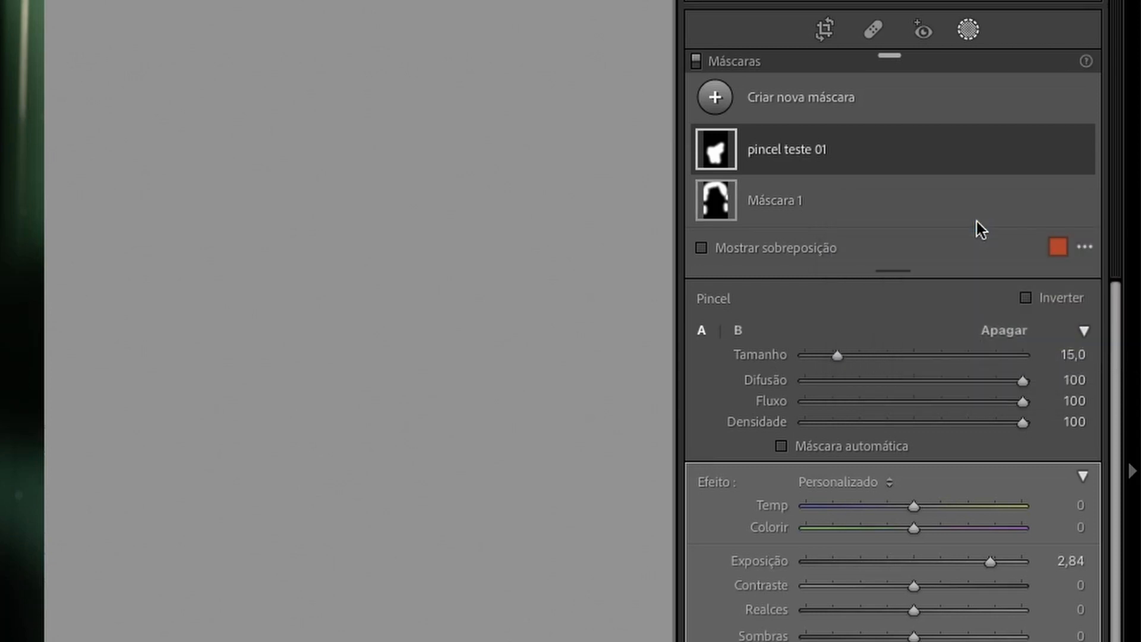
text(pincel teste 02)
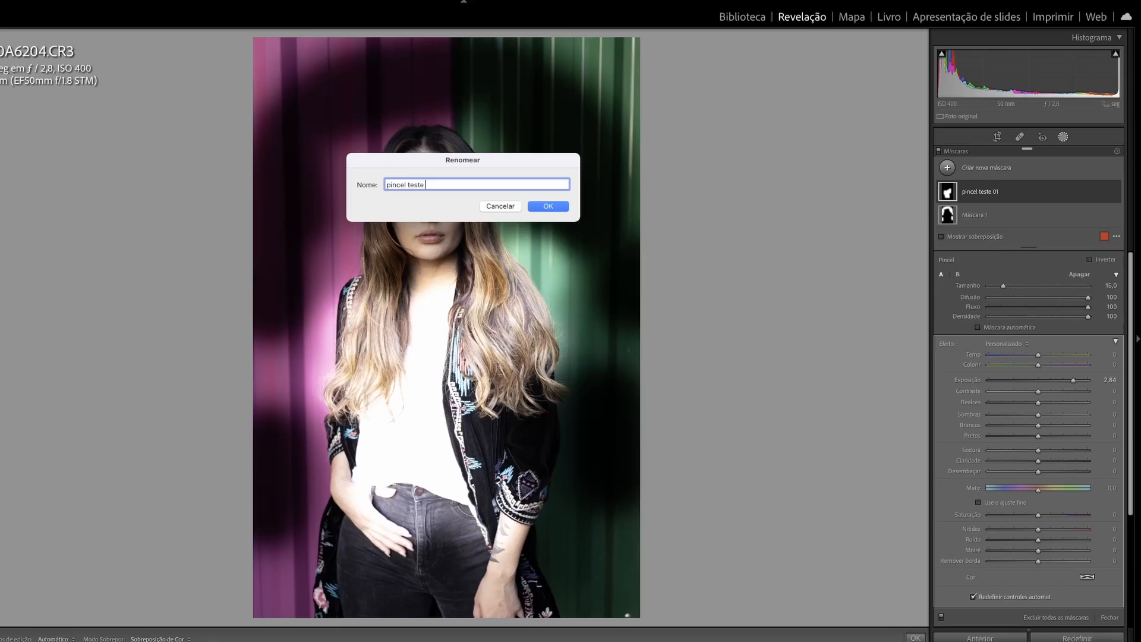
key(Return)
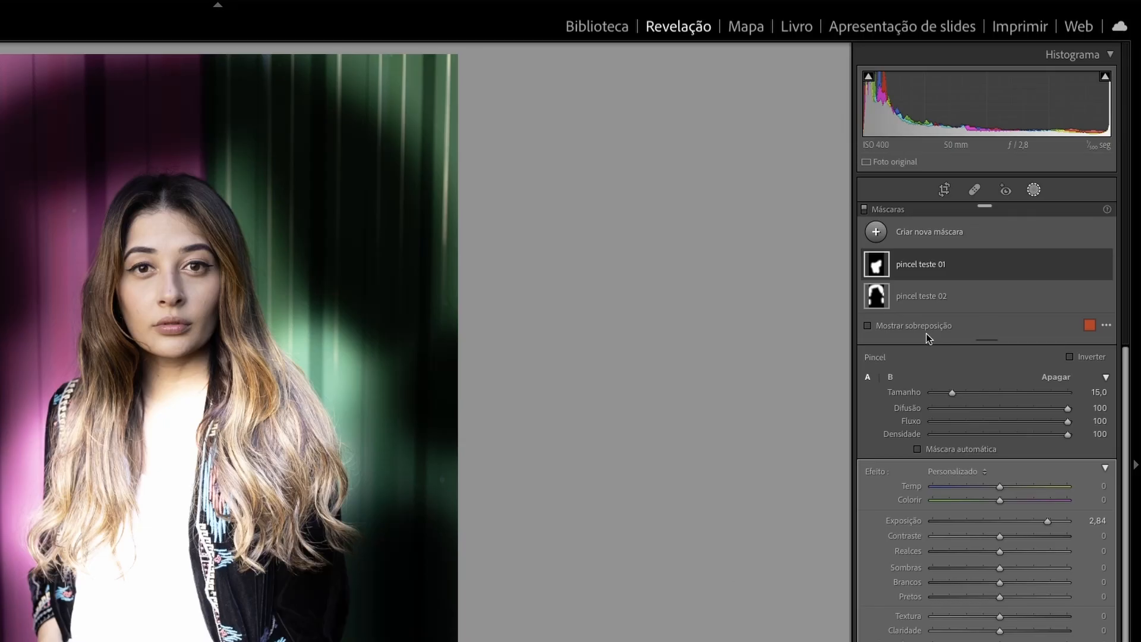
Step: Check the pincel teste 01 mask by toggling its overlay and its visibility on and off
click(1007, 227)
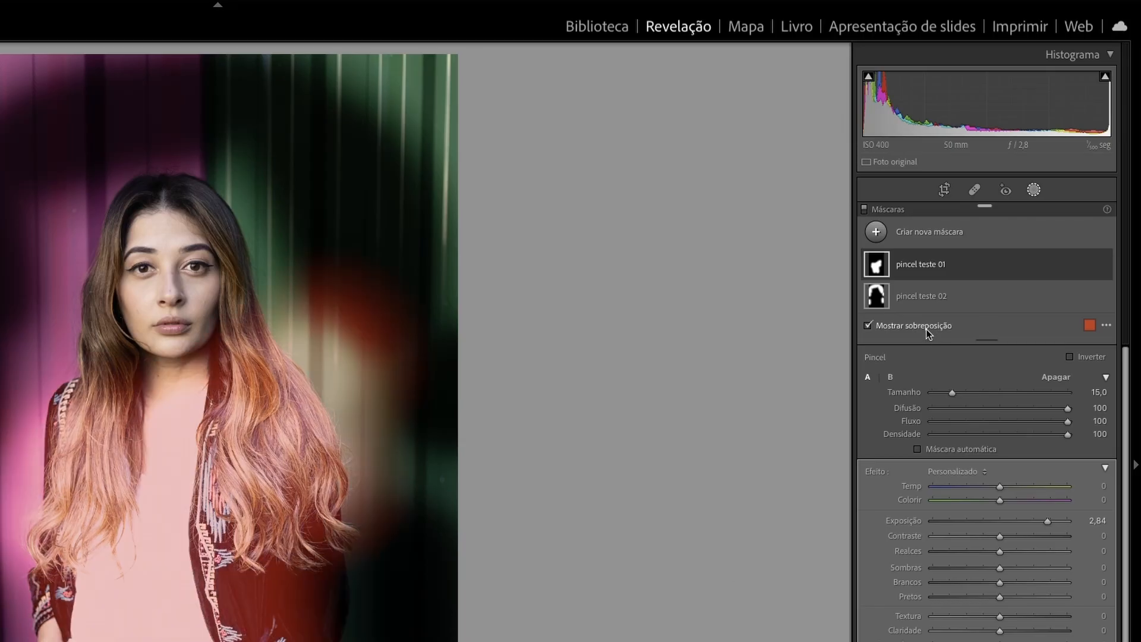
click(926, 329)
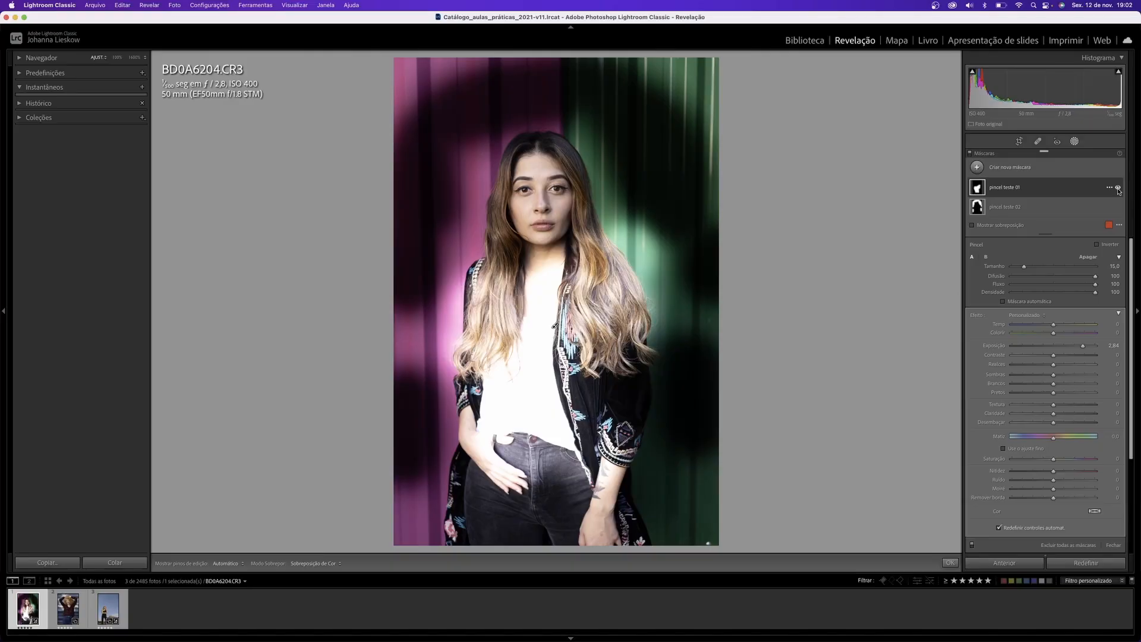
click(1117, 187)
click(1117, 188)
click(1117, 187)
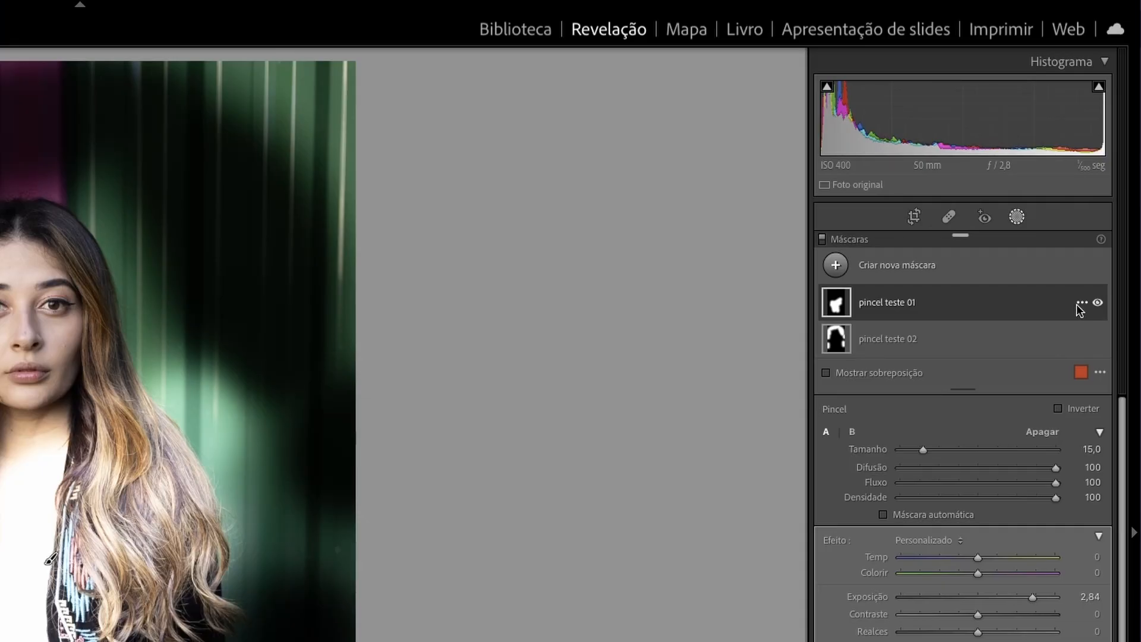
Step: Duplicate the pincel teste 01 mask
click(1080, 304)
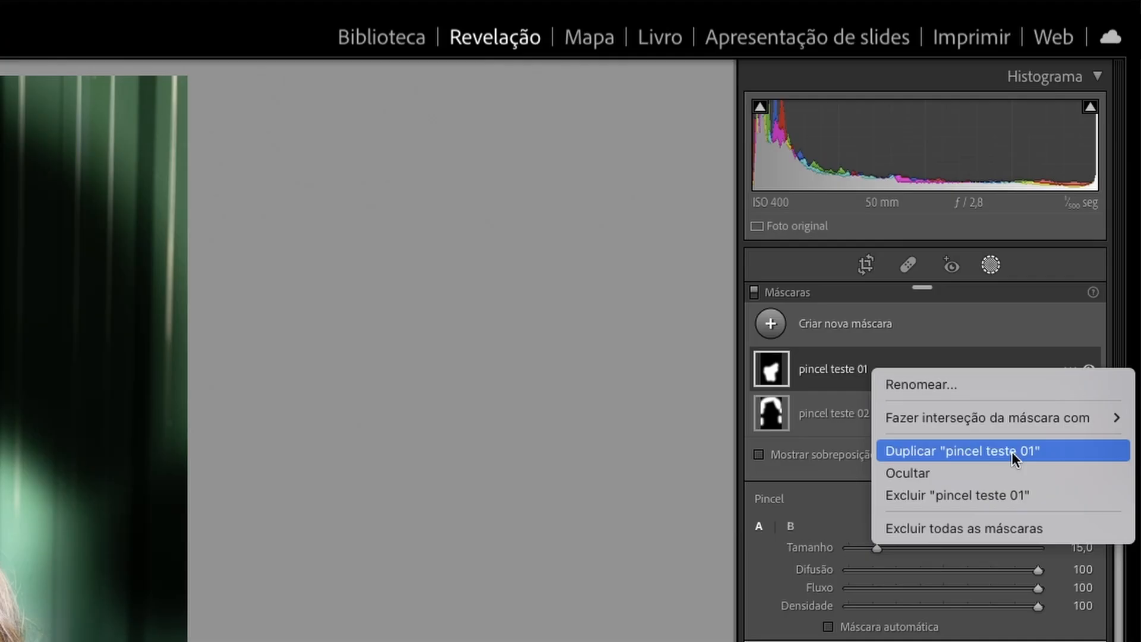
click(1082, 223)
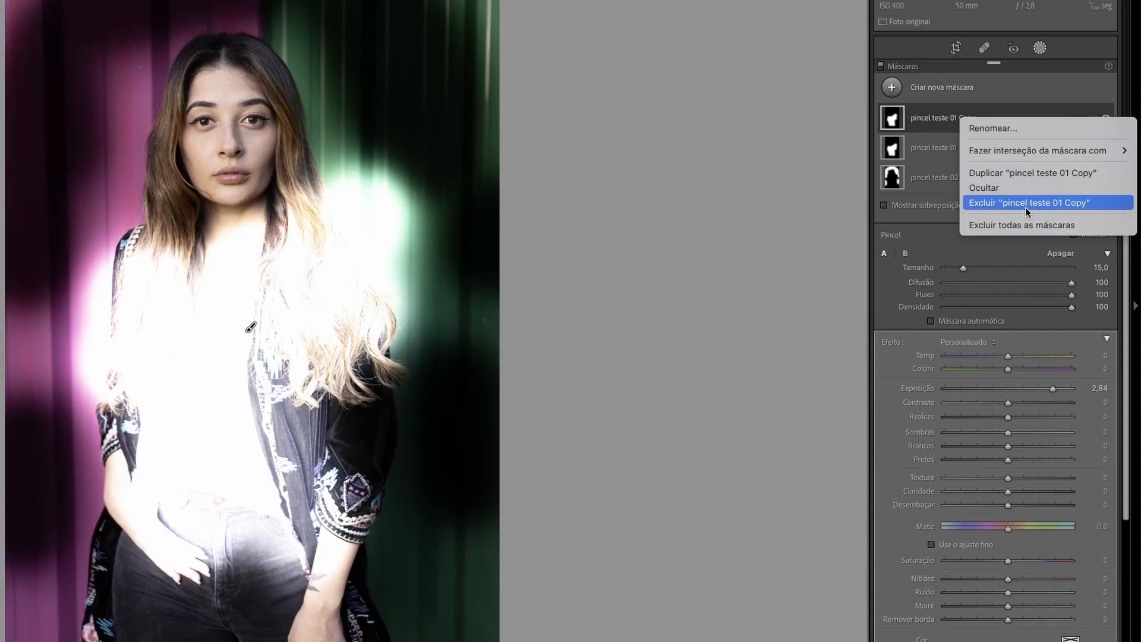
Step: Delete the duplicated mask, pincel teste 01 and pincel teste 02 one by one
click(1026, 206)
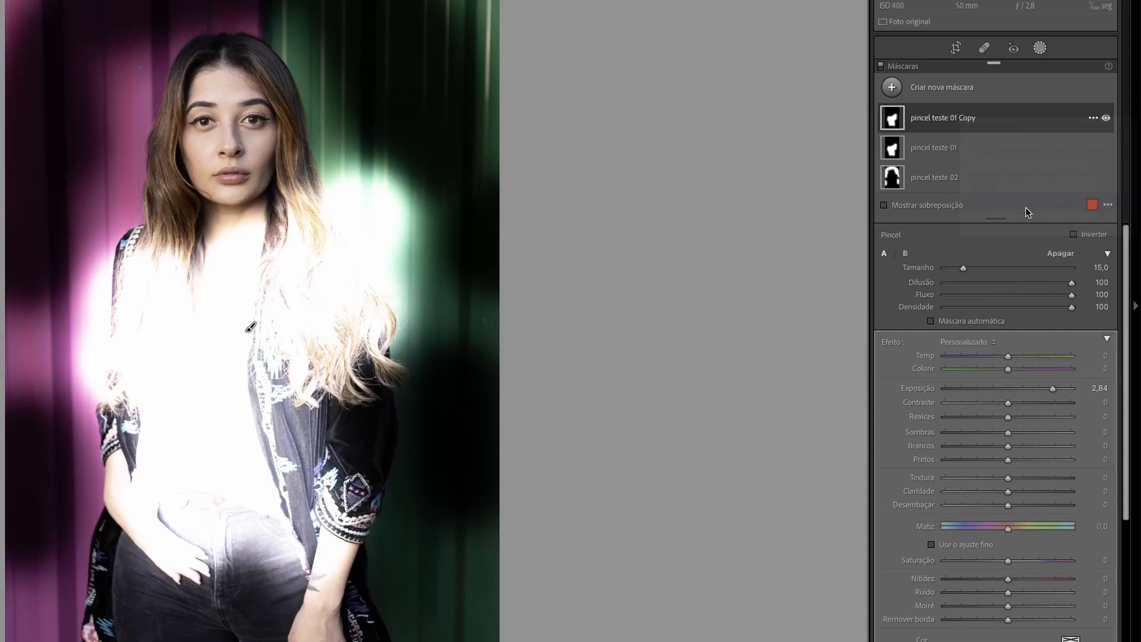
click(1090, 118)
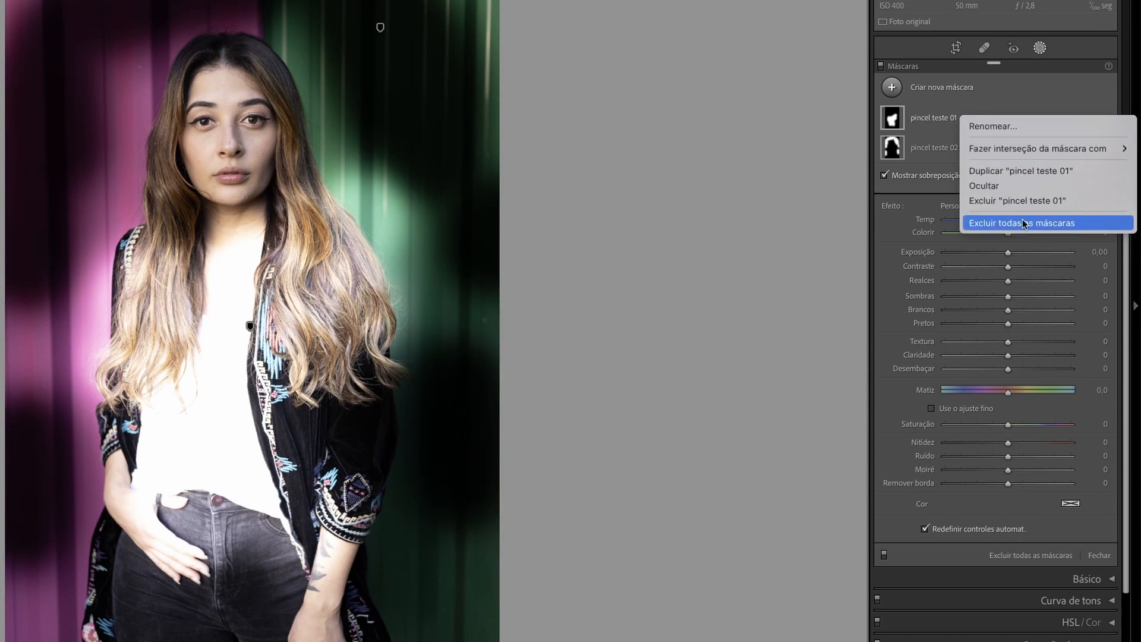
click(1032, 202)
click(1091, 118)
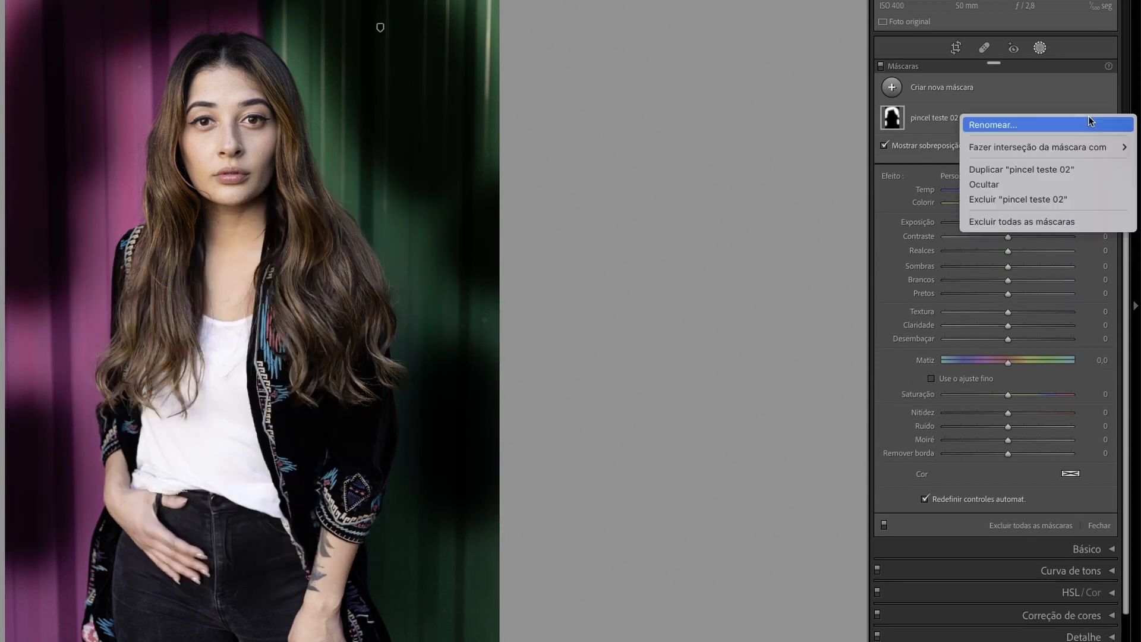
click(1034, 198)
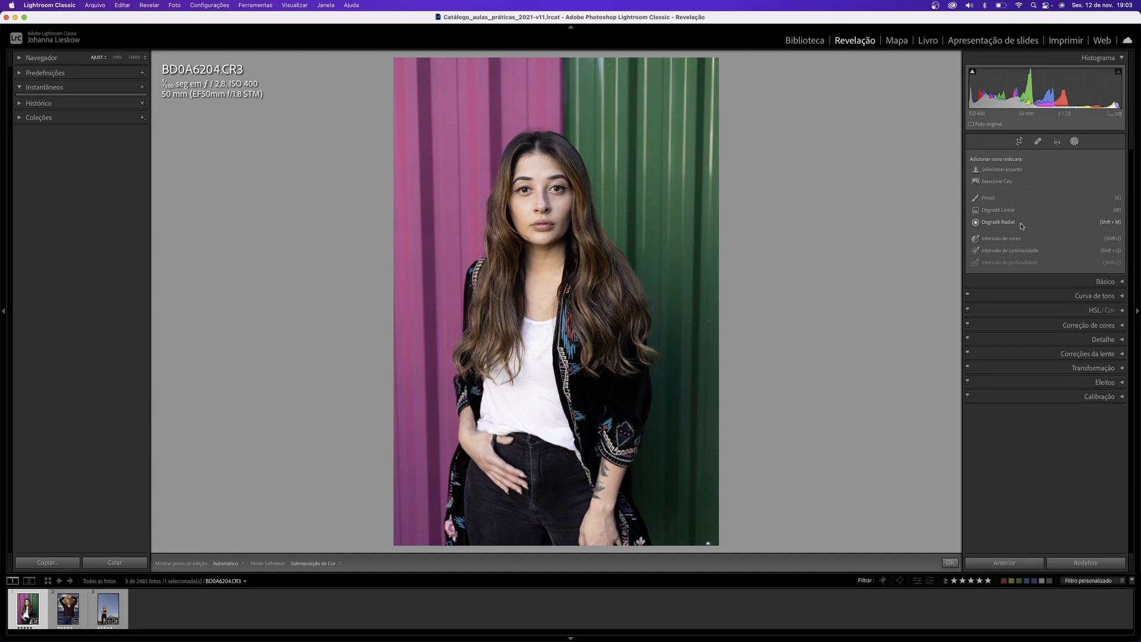
Step: Add a large radial gradient mask around the woman's head and upper body, with its overlay hidden
click(1021, 223)
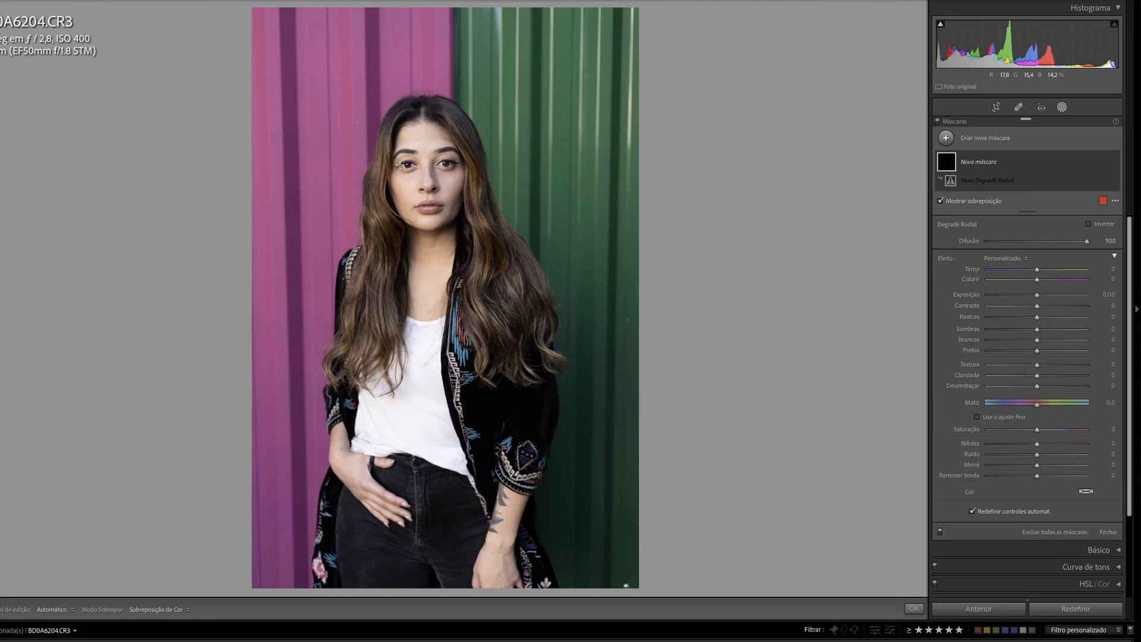
drag(404, 166, 568, 461)
drag(447, 218, 469, 275)
key(o)
key(o)
key(o)
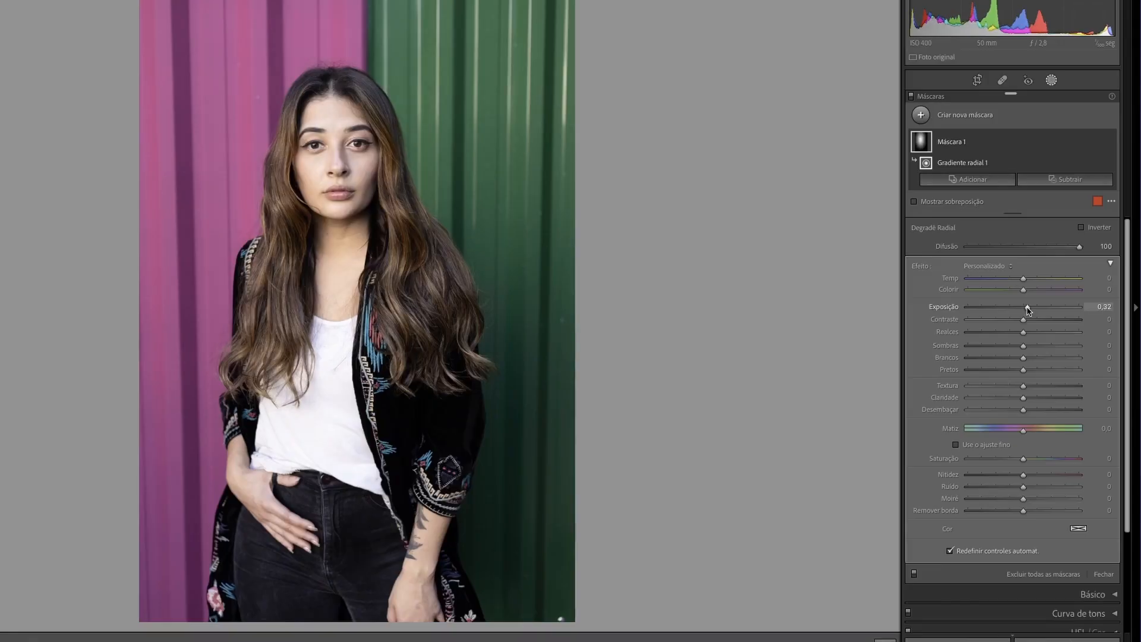
Step: Set the radial mask's exposure to 0.81, trying its inversion on and off along the way
drag(1028, 309, 1032, 310)
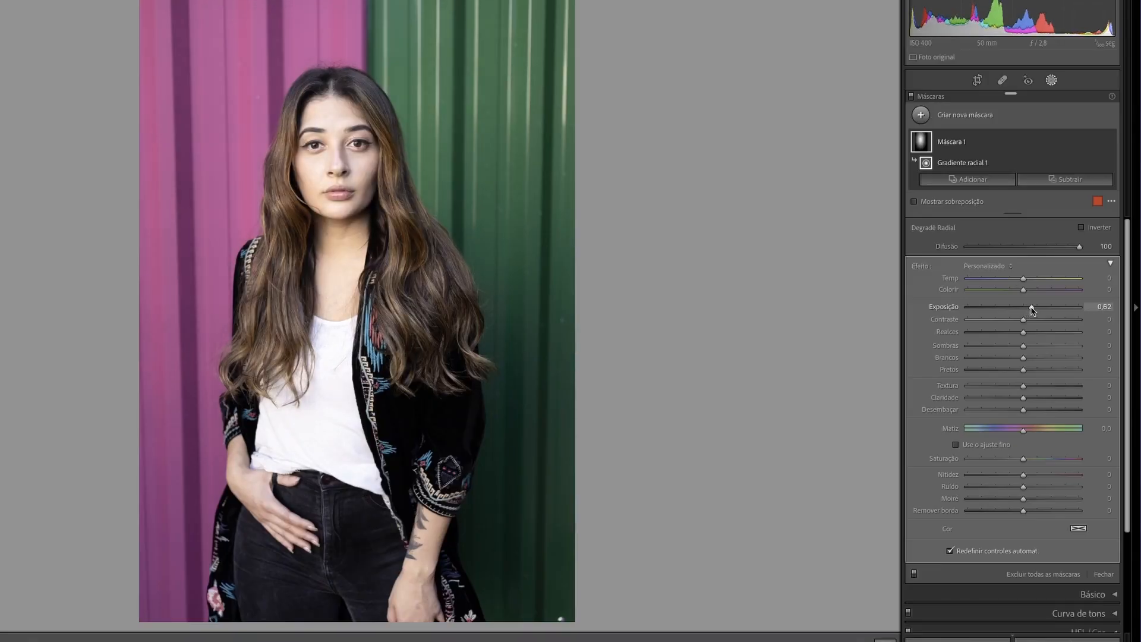
click(1080, 227)
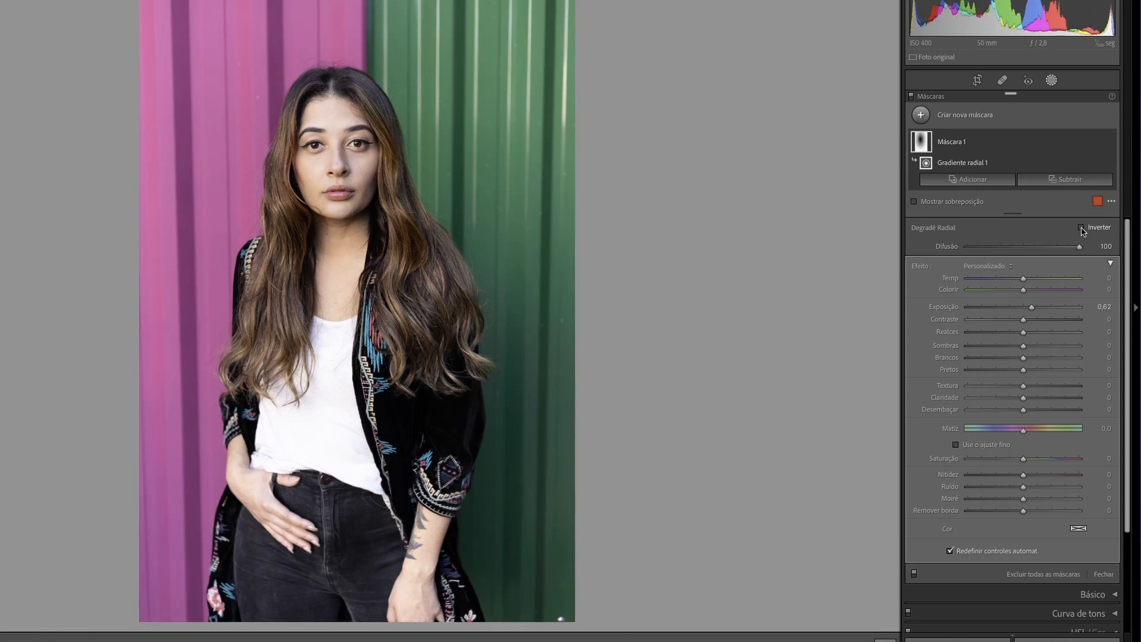
click(1081, 227)
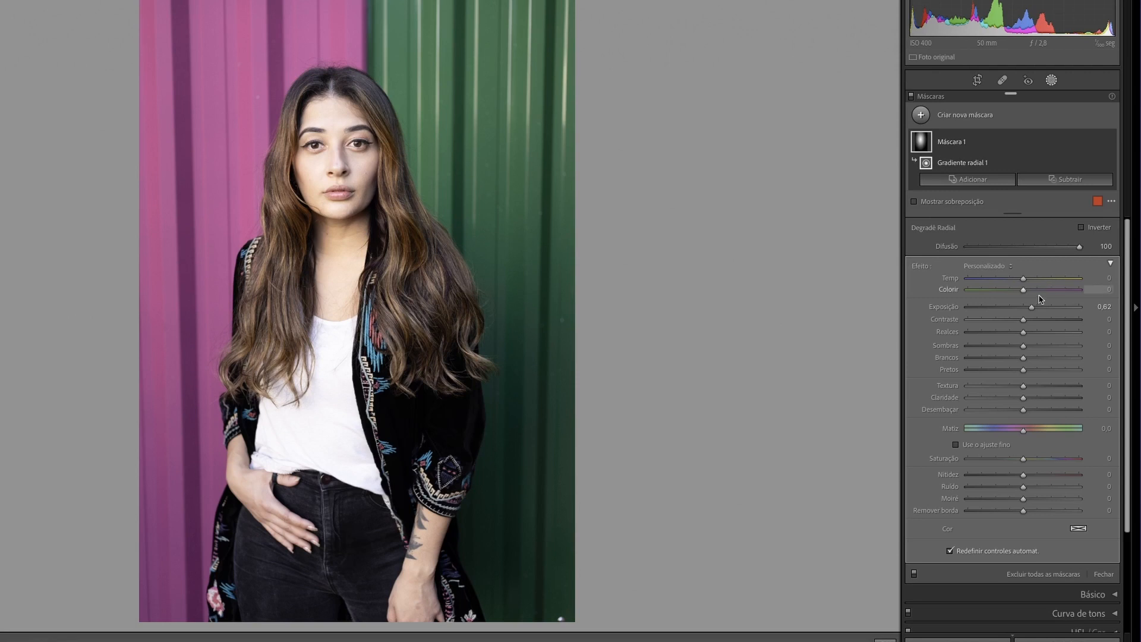
drag(1034, 310, 1036, 310)
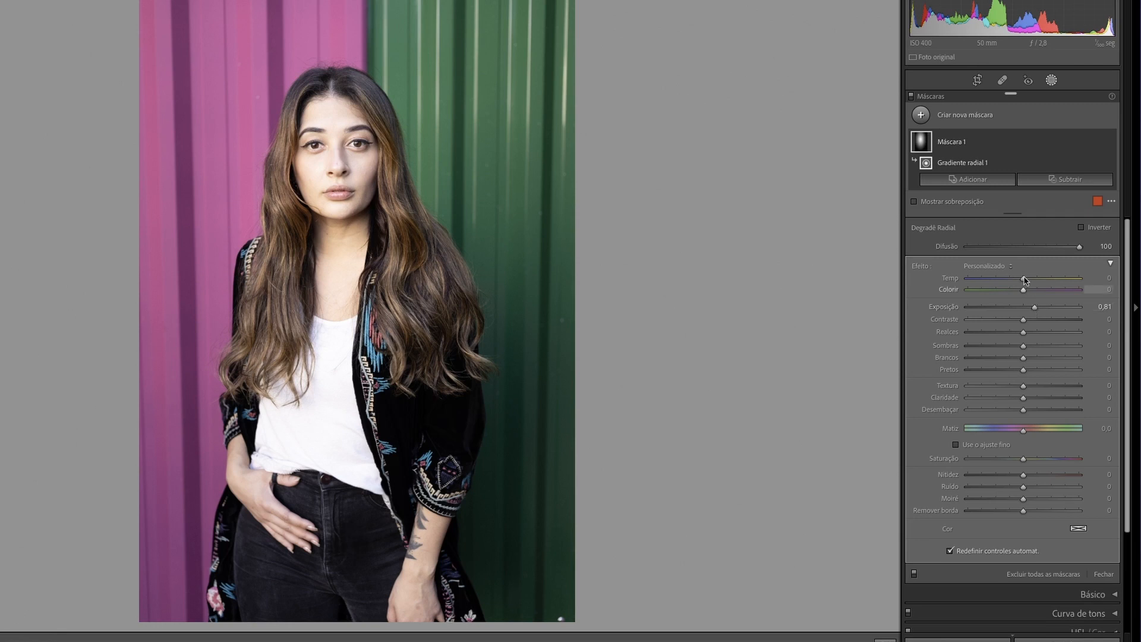
Step: Rename the radial gradient mask as "Radial"
double_click(957, 142)
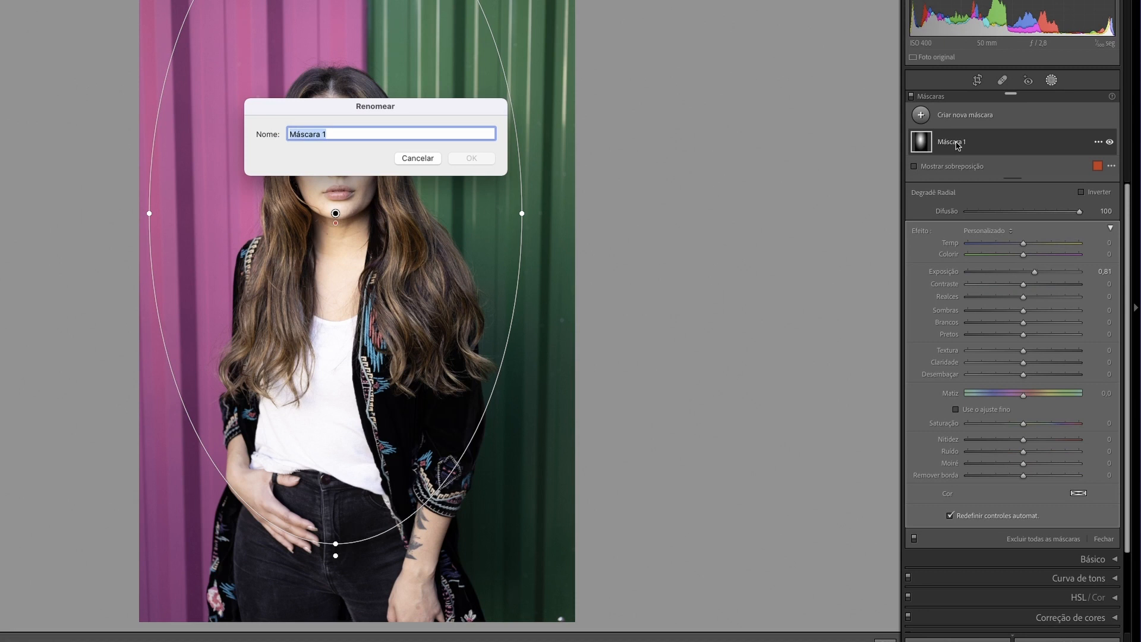
text(Radial)
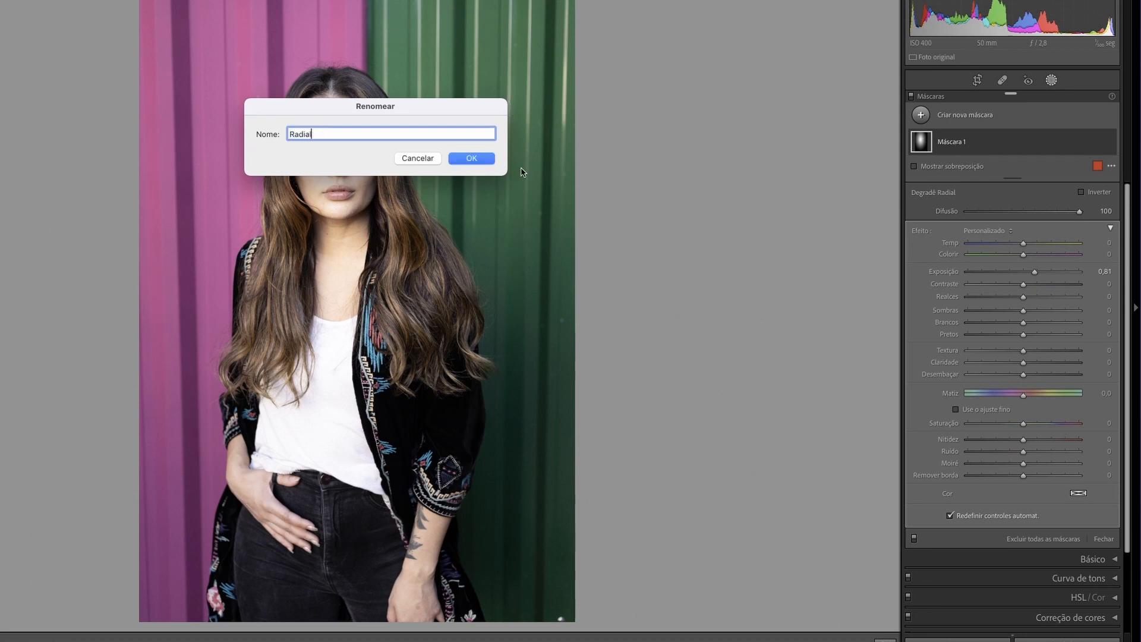
click(488, 161)
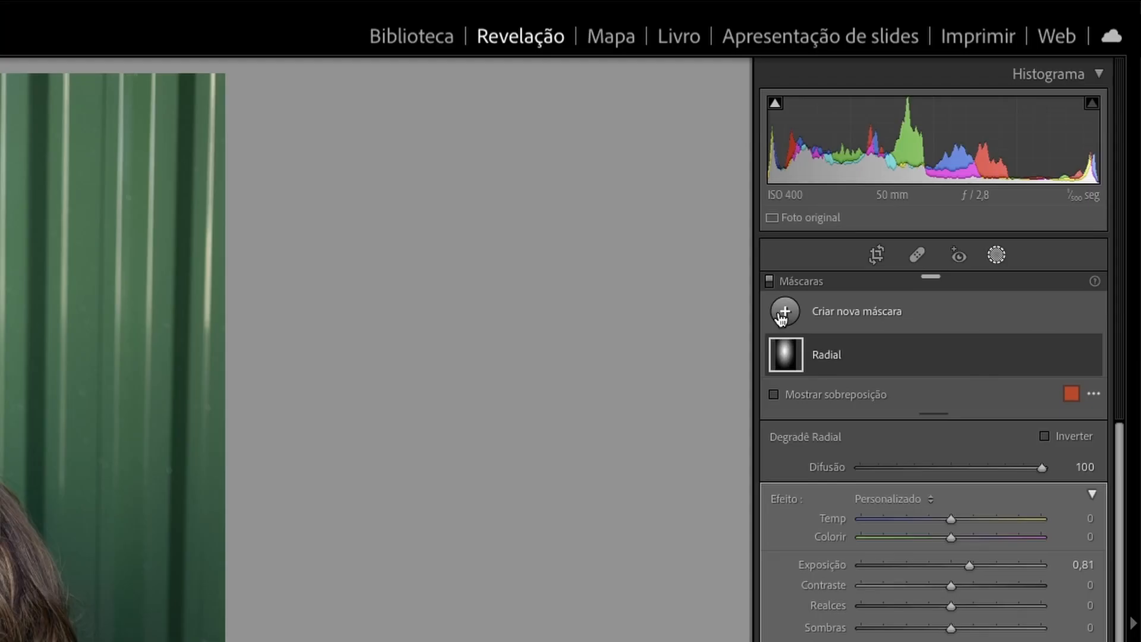
Step: Add a diagonal linear gradient mask from beyond the green wall to the woman's neck, with exposure −1.03 and the overlay hidden
click(783, 313)
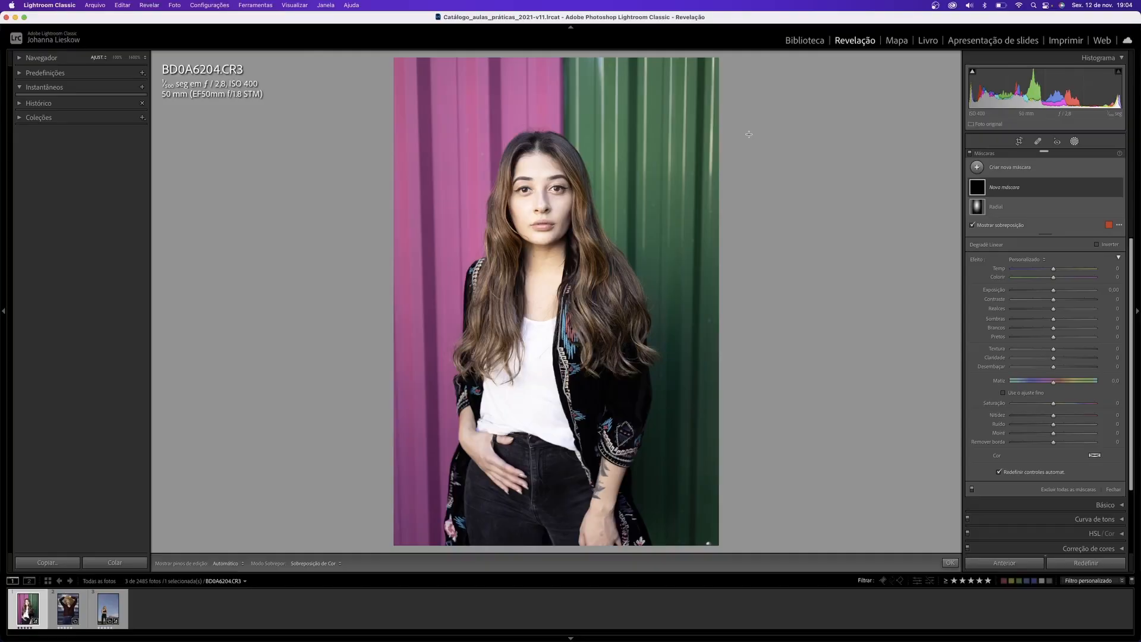
drag(748, 134, 544, 249)
key(o)
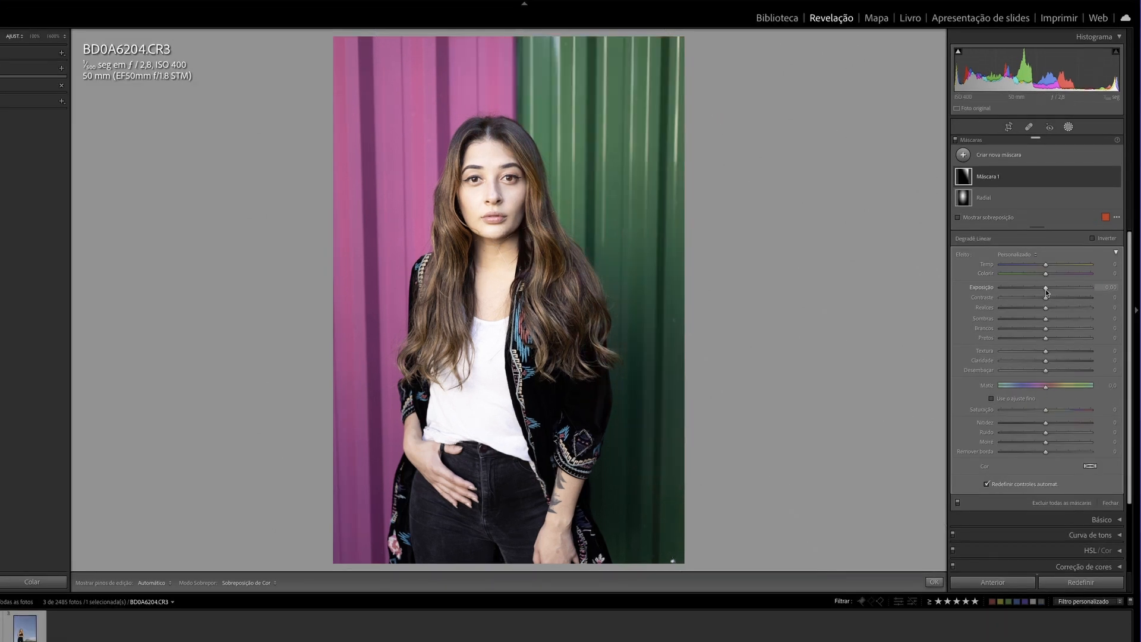
drag(1045, 291, 1033, 291)
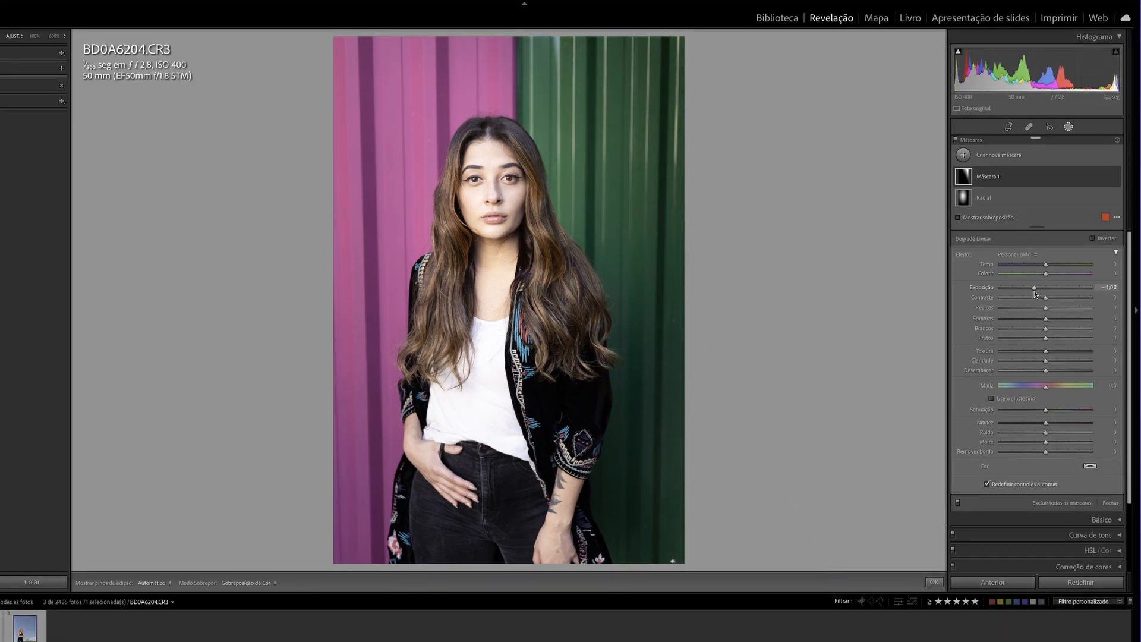
Step: Rename the new linear gradient mask over the green wall as "01 degrade"
double_click(991, 178)
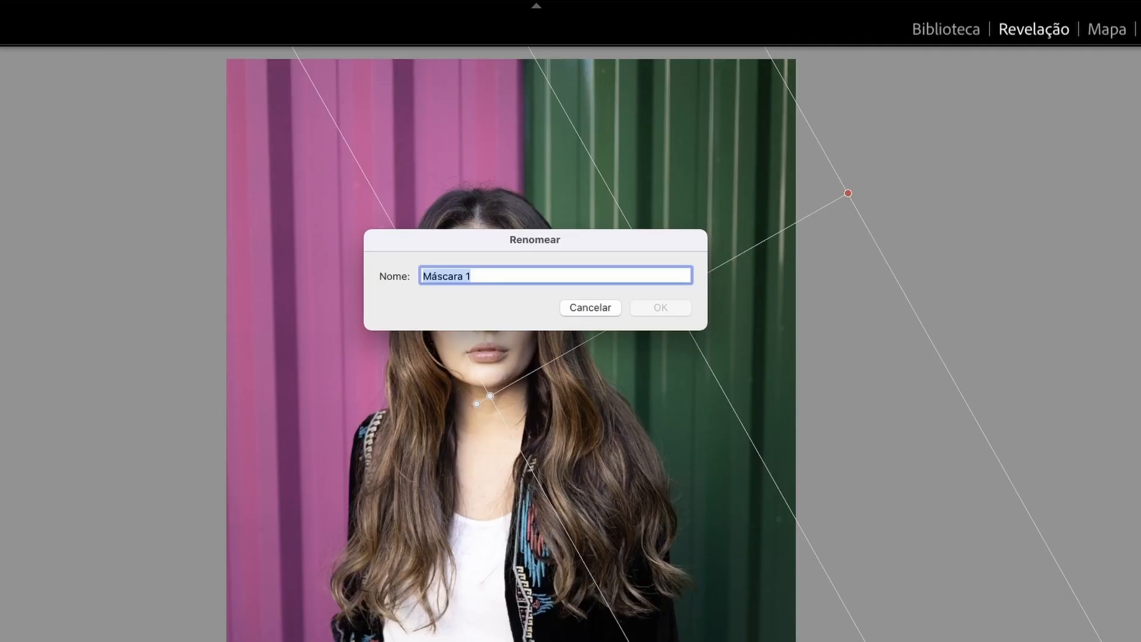
text(01 degrade)
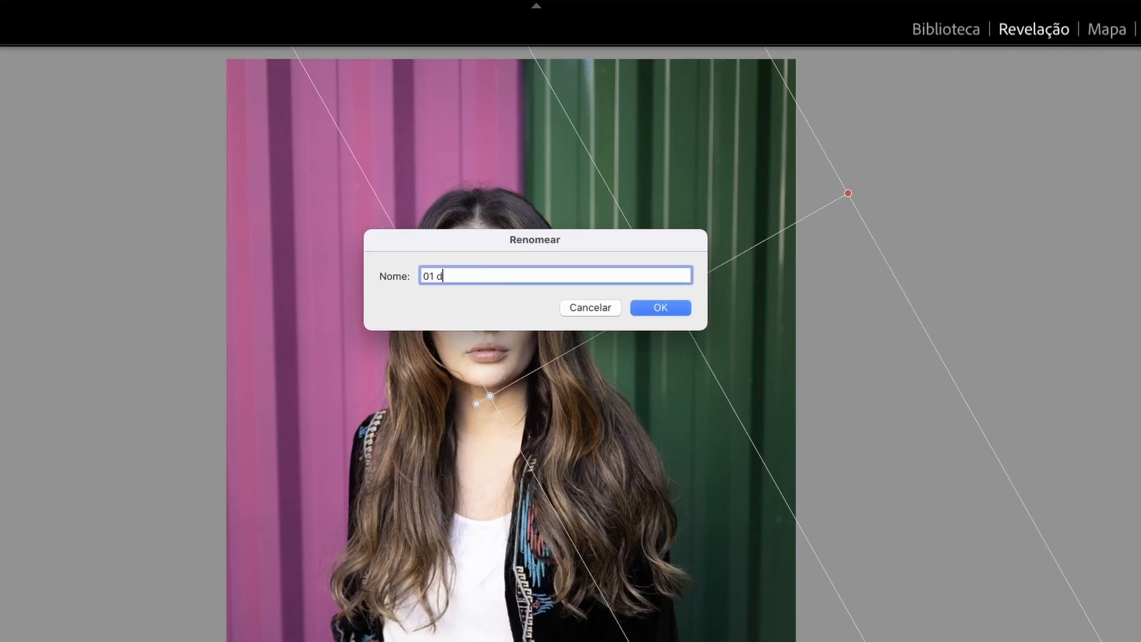
key(Return)
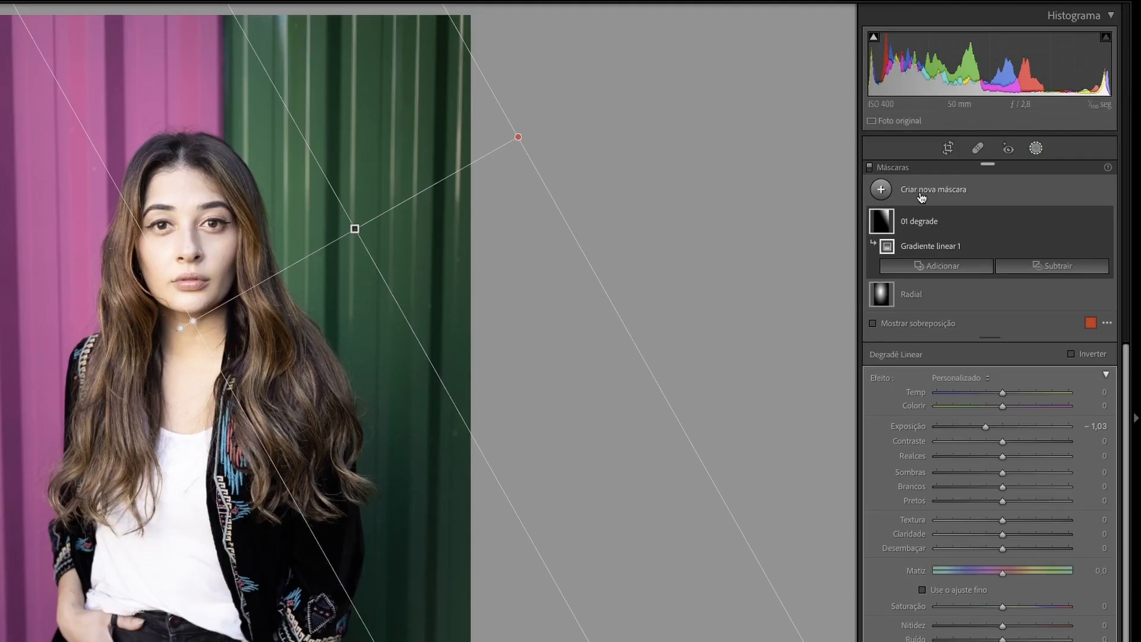
Step: Add a diagonal linear gradient mask from the pink wall's outer edge to the woman's face, with exposure −0.72 and the overlay hidden
click(882, 190)
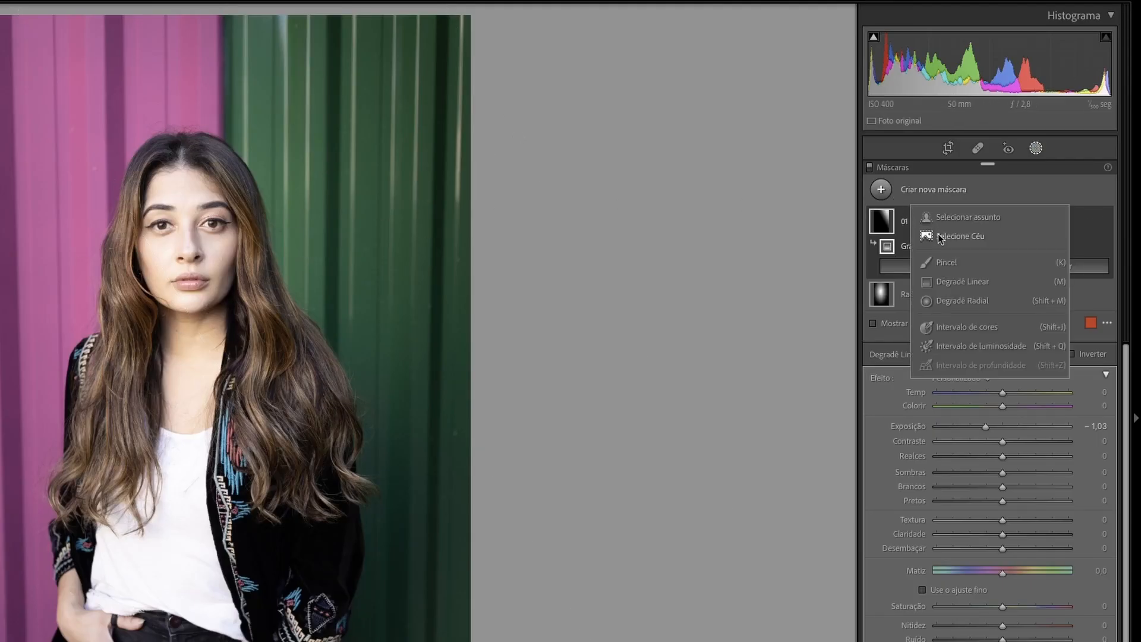
click(947, 278)
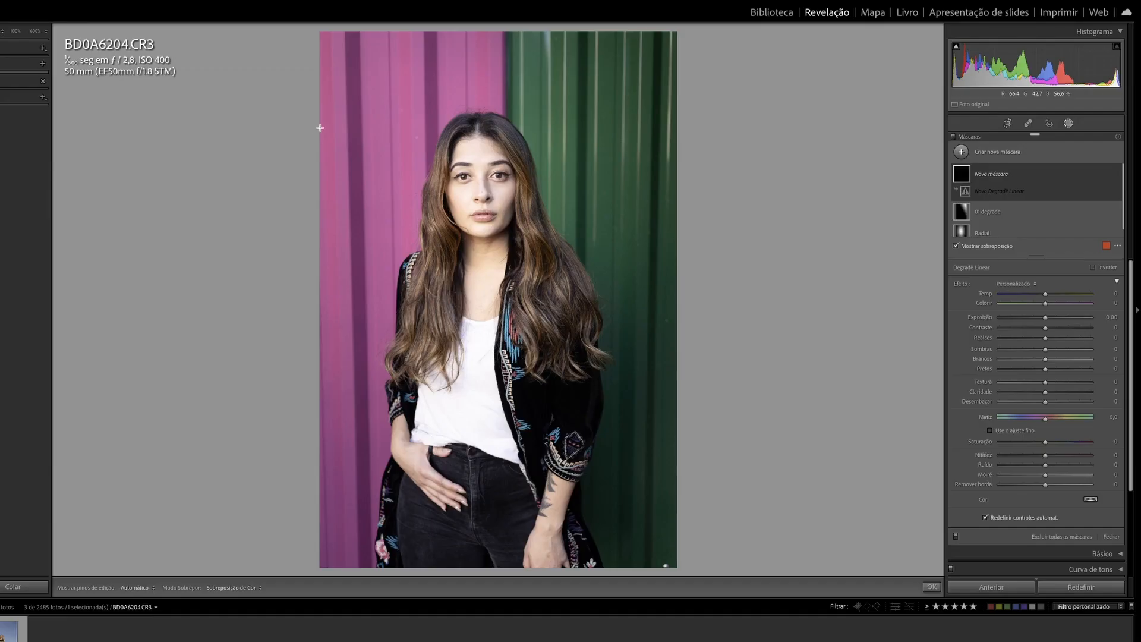
drag(319, 128, 491, 208)
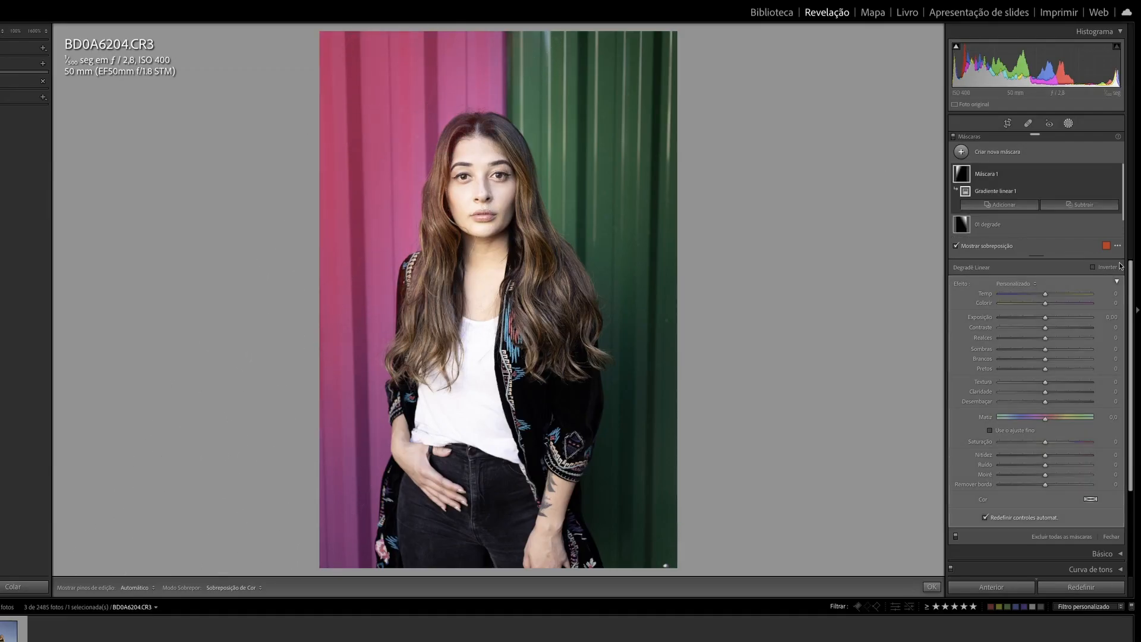
key(o)
mouse_move(1037, 237)
drag(1044, 317, 1037, 318)
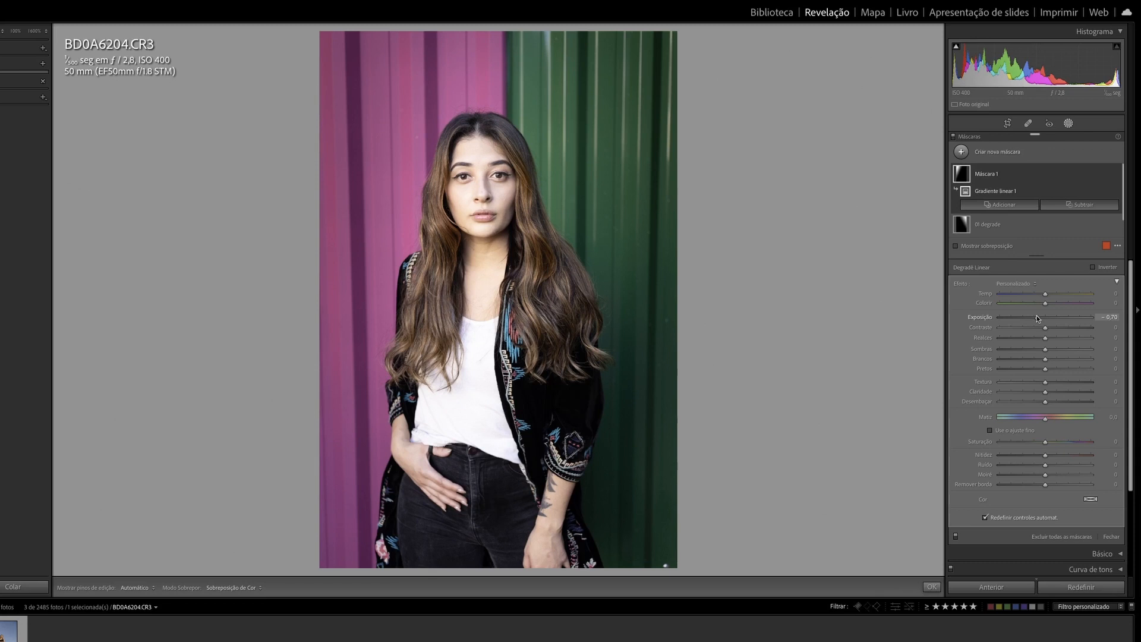
Step: Rename the linear gradient mask over the pink wall as "02 degrade"
mouse_move(994, 175)
double_click(994, 175)
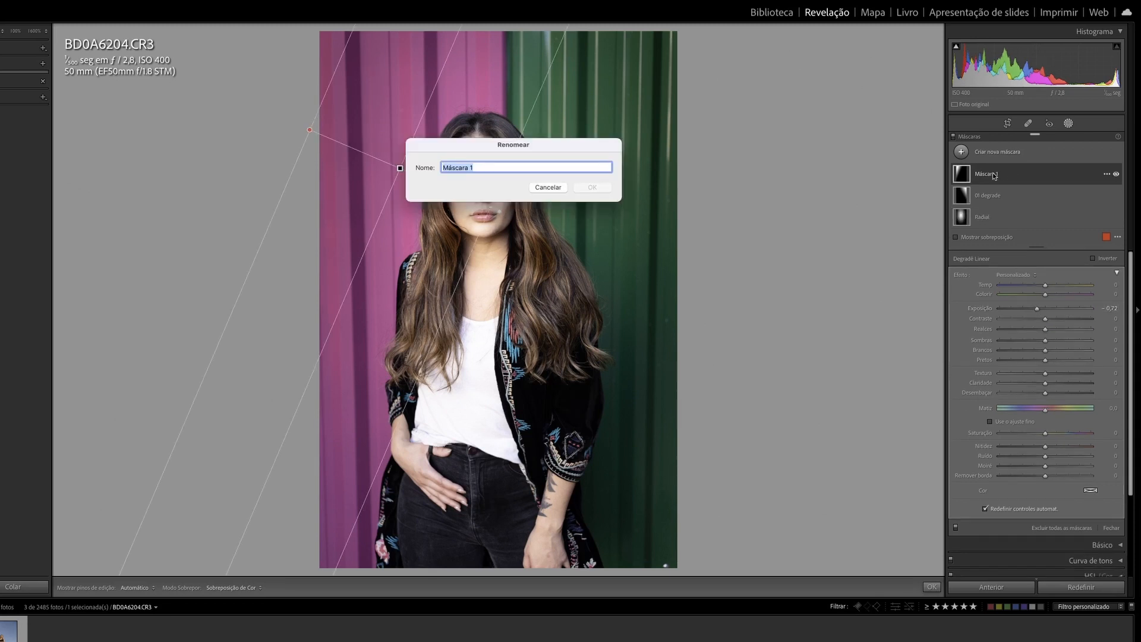
text(02)
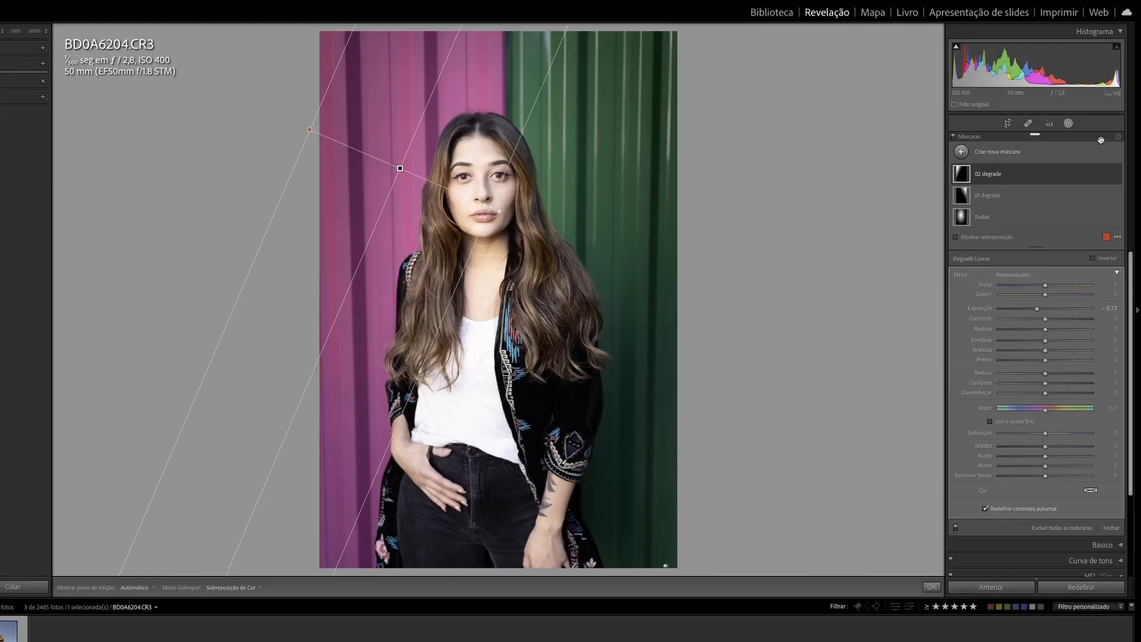
Step: Toggle the visibility of the Radial and 01 degrade masks to compare their effects, and select the 02 degrade mask
click(987, 218)
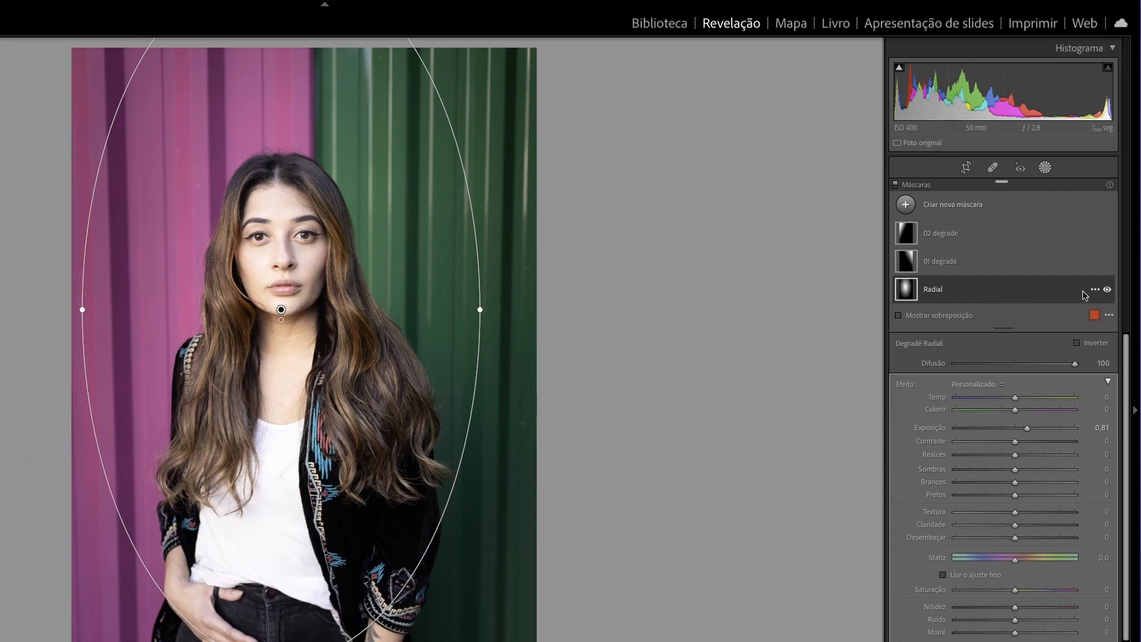
click(1106, 290)
click(977, 262)
click(1109, 264)
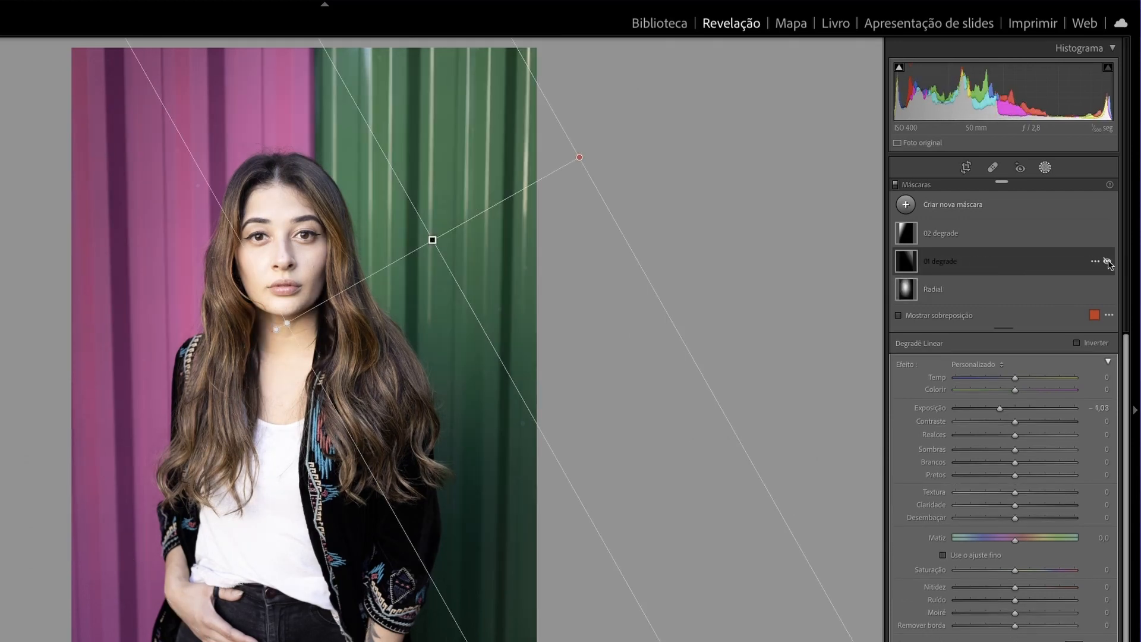
click(1090, 239)
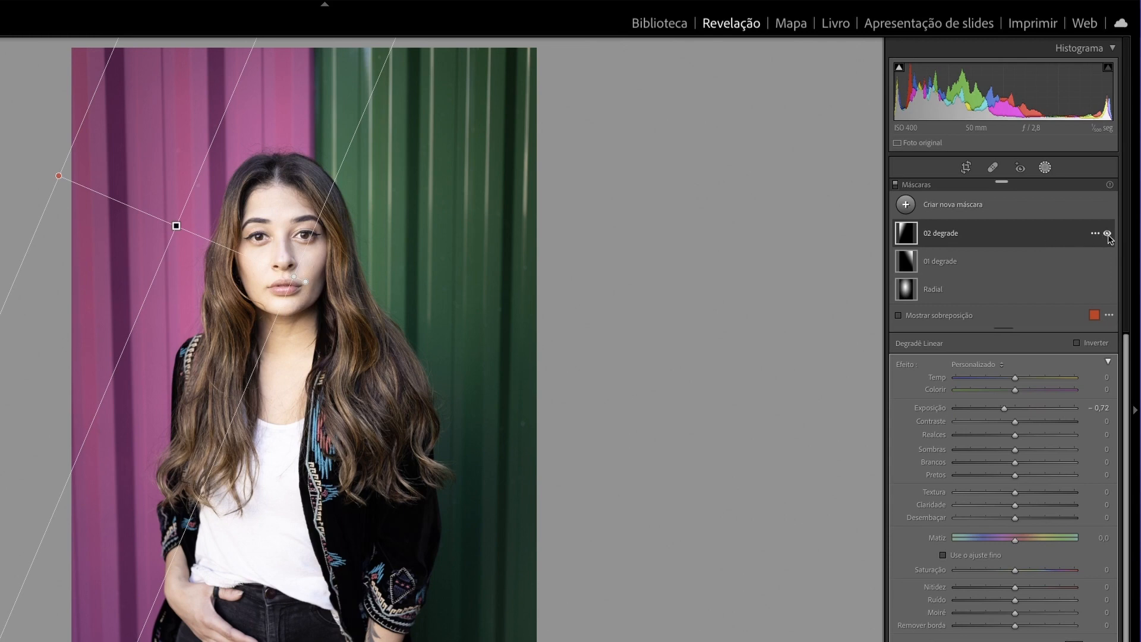